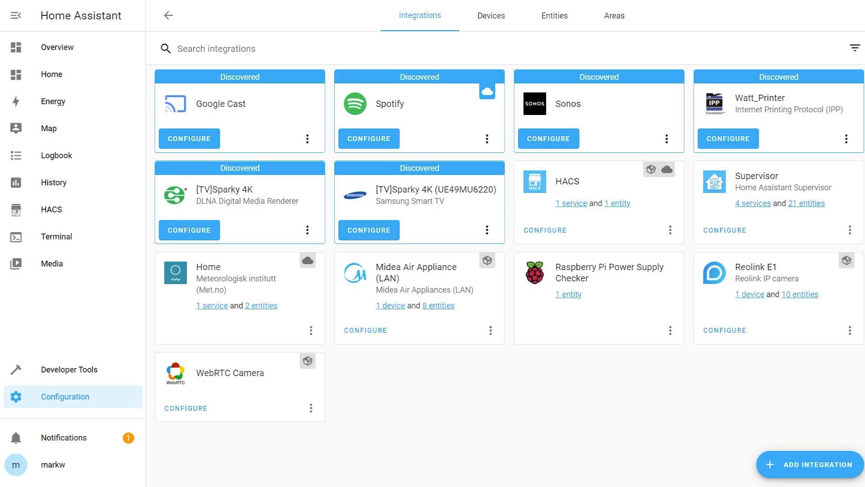
Configure the discovered Google Cast integration and finish its setup without assigning an area to the Office Nest Mini
{"action": "left_click", "coordinate": [201, 137]}
{"action": "left_click", "coordinate": [523, 270]}
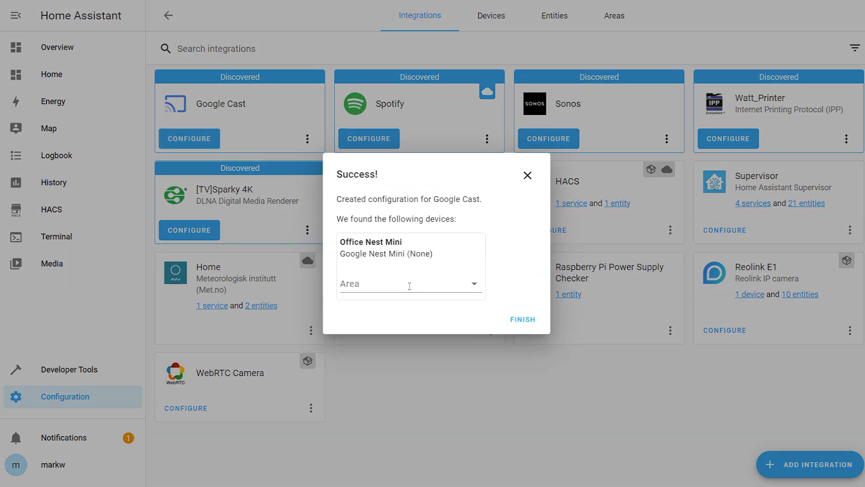
{"action": "left_click", "coordinate": [475, 285]}
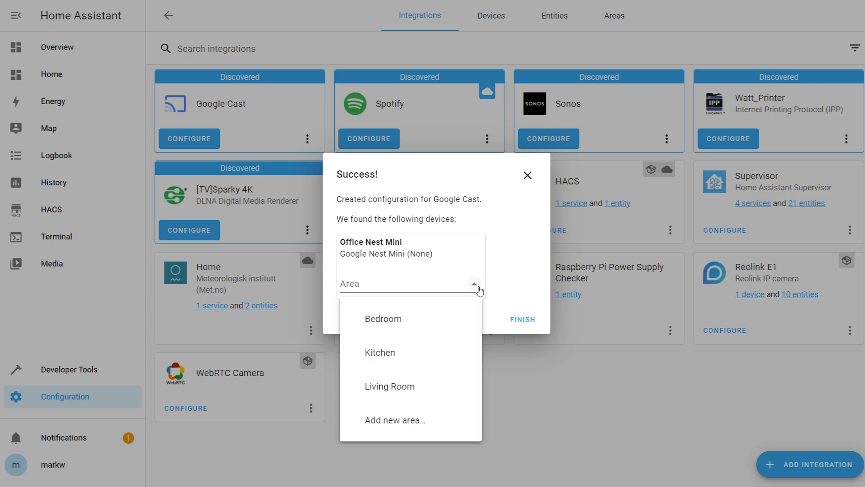
{"action": "left_click", "coordinate": [490, 261]}
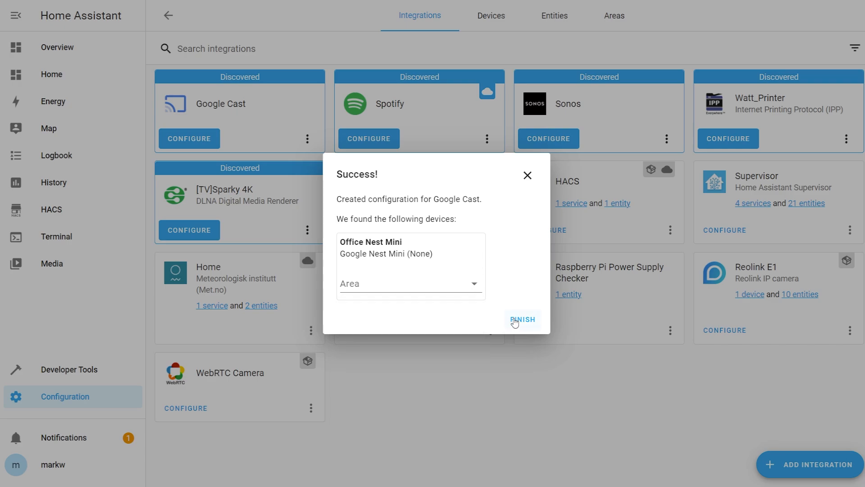
{"action": "left_click", "coordinate": [522, 319]}
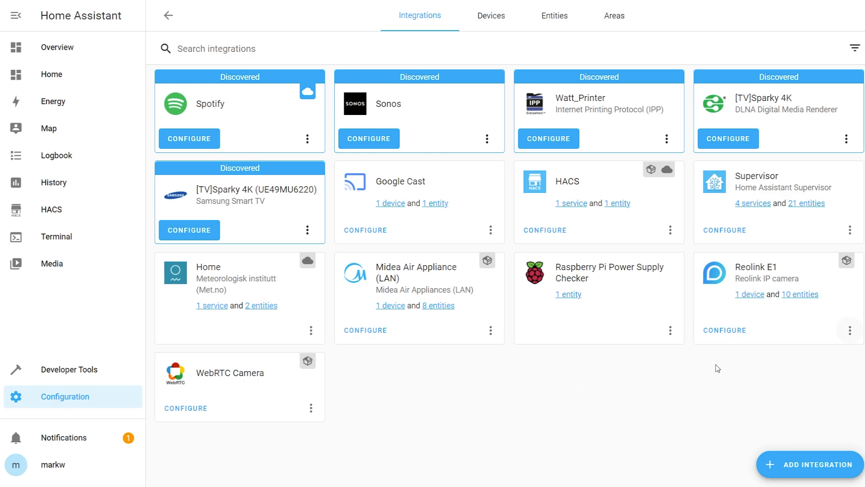
Inspect the Google Cast integration's devices, checking the Office Nest Mini page and opening the Office Display from the device list
{"action": "left_click", "coordinate": [397, 204]}
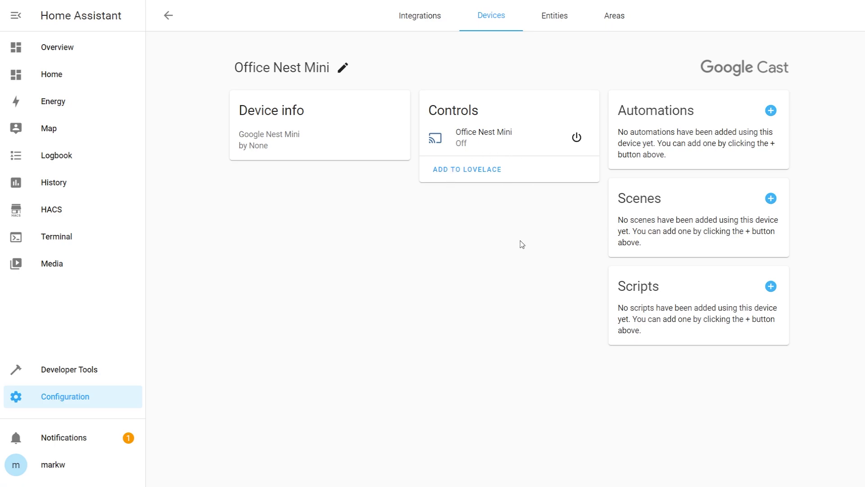
{"action": "left_click", "coordinate": [168, 16]}
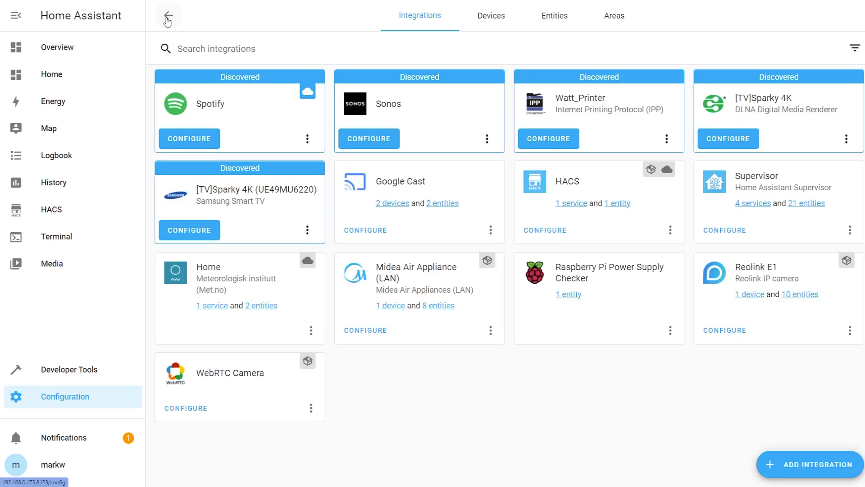
{"action": "left_click", "coordinate": [396, 206]}
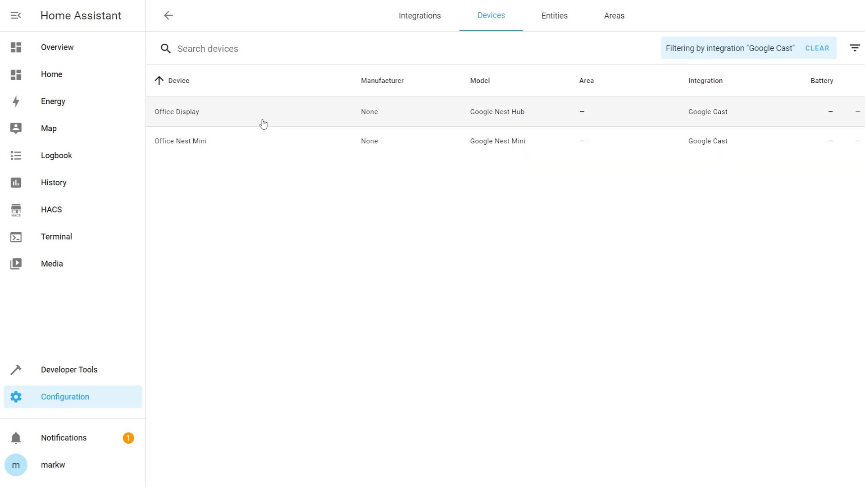
{"action": "left_click", "coordinate": [264, 122]}
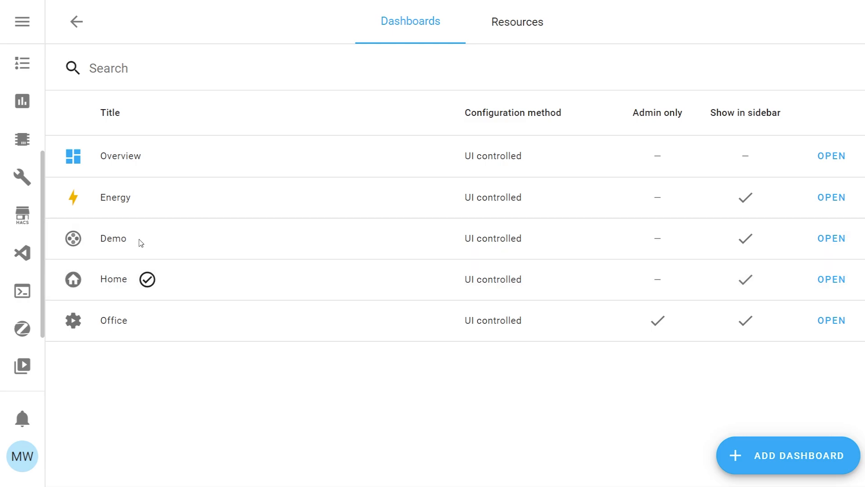
Try to replace the Demo dashboard's title with placeholder text in its settings
{"action": "left_click", "coordinate": [140, 241]}
{"action": "left_click_drag", "start_coordinate": [331, 183], "coordinate": [281, 187]}
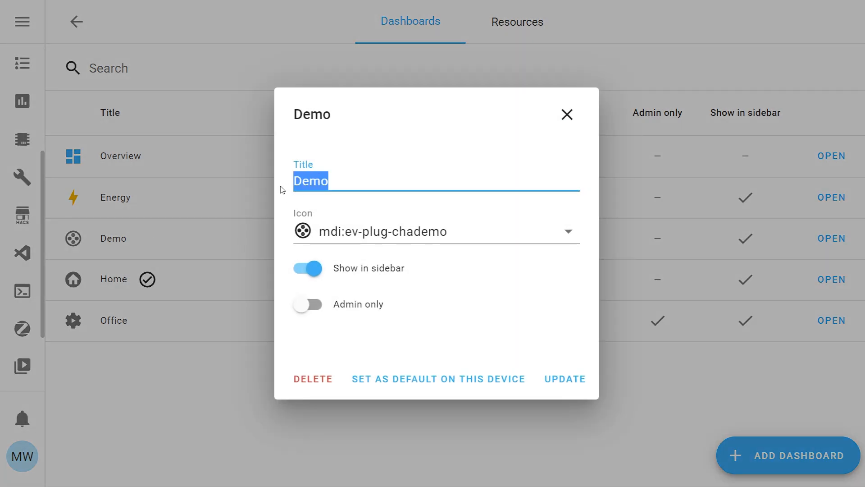
{"action": "type", "text": "name her"}
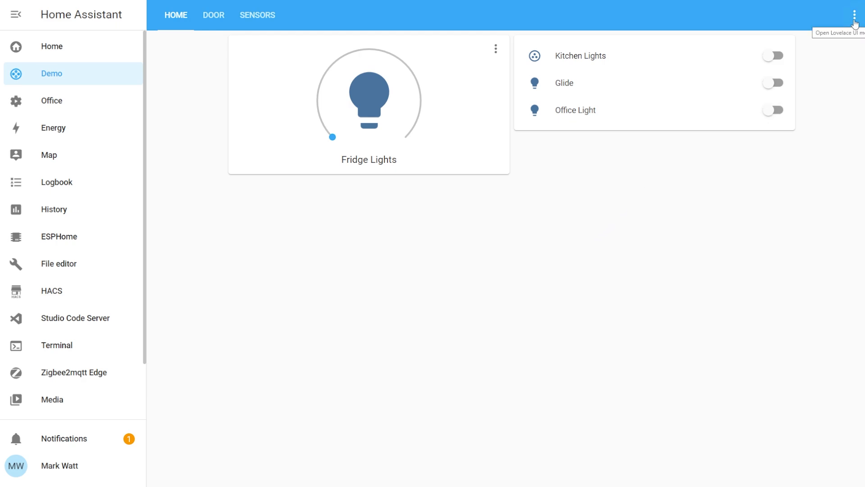
Put the Demo dashboard into edit mode and open the configuration of its Home view
{"action": "left_click", "coordinate": [855, 18]}
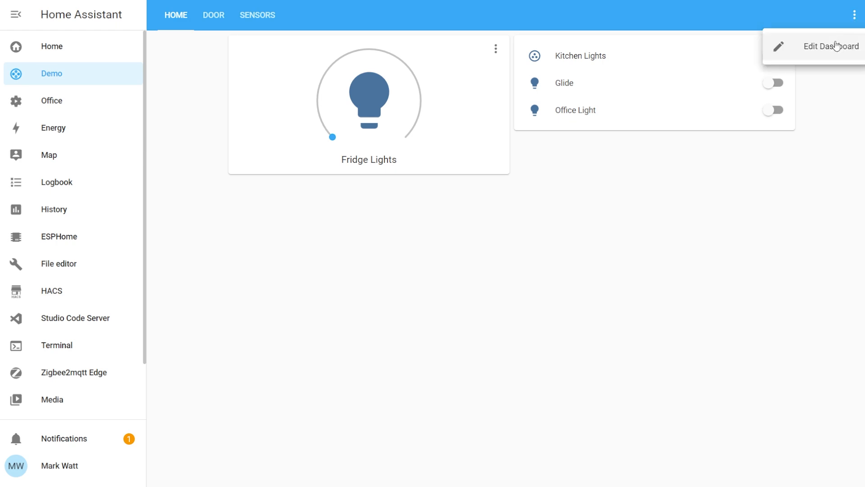
{"action": "left_click", "coordinate": [835, 48]}
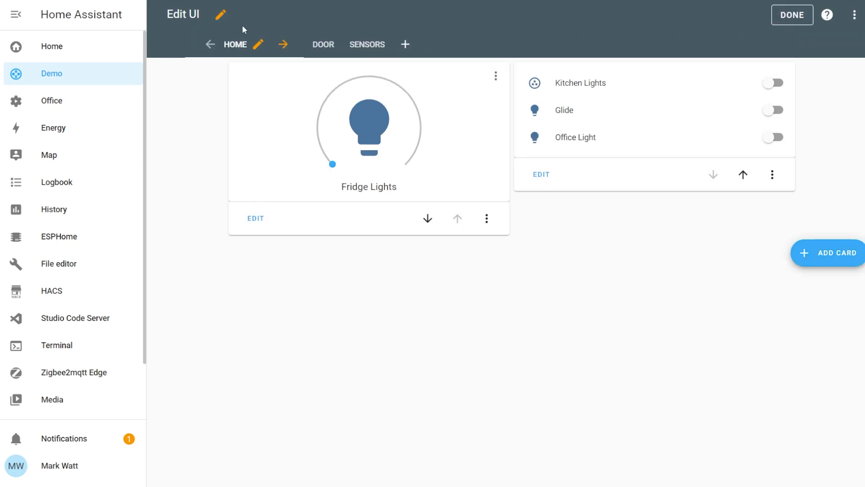
{"action": "left_click", "coordinate": [258, 45]}
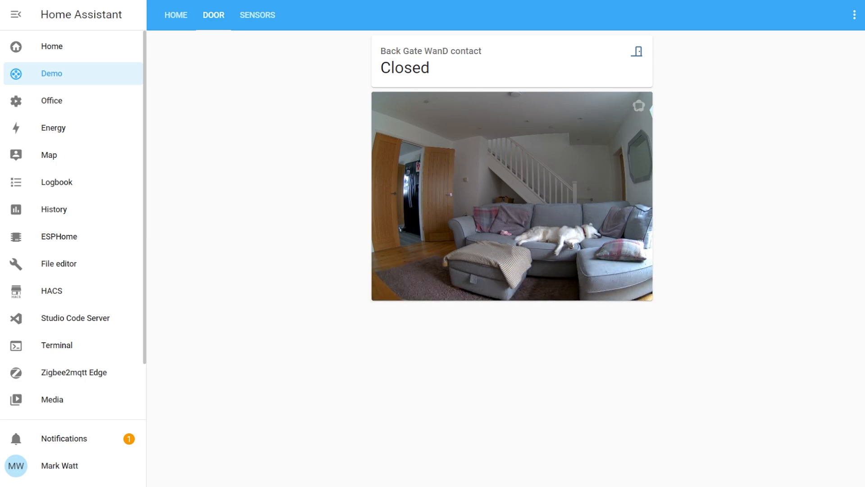
Find the cast services in Developer Tools and choose the service "Google Cast: Show lovelace view"
{"action": "scroll", "coordinate": [87, 257], "scroll_direction": "down", "scroll_amount": 2}
{"action": "left_click", "coordinate": [70, 369]}
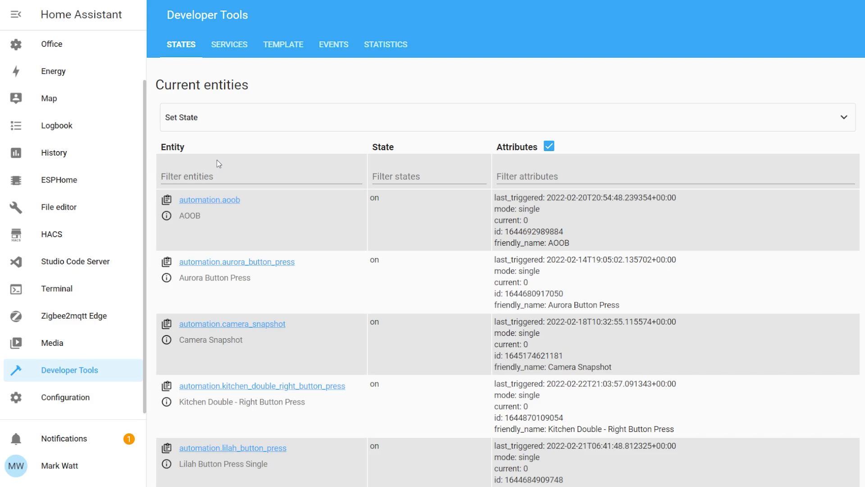
{"action": "left_click", "coordinate": [230, 45]}
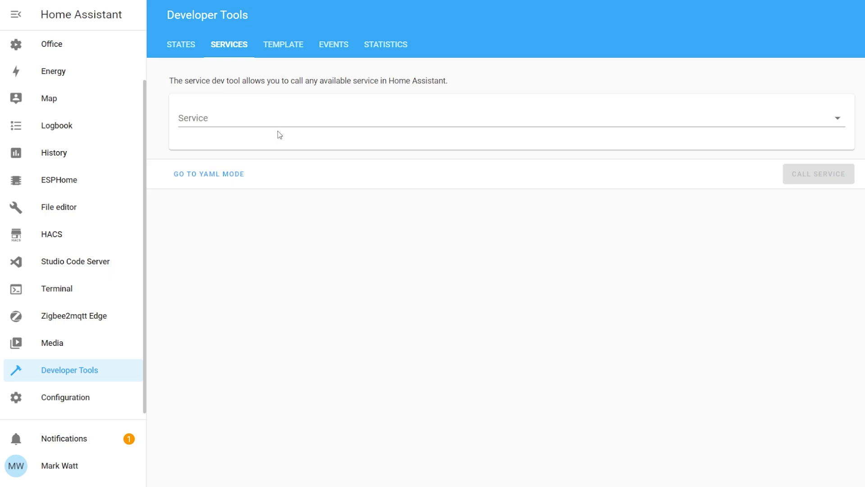
{"action": "left_click", "coordinate": [258, 116]}
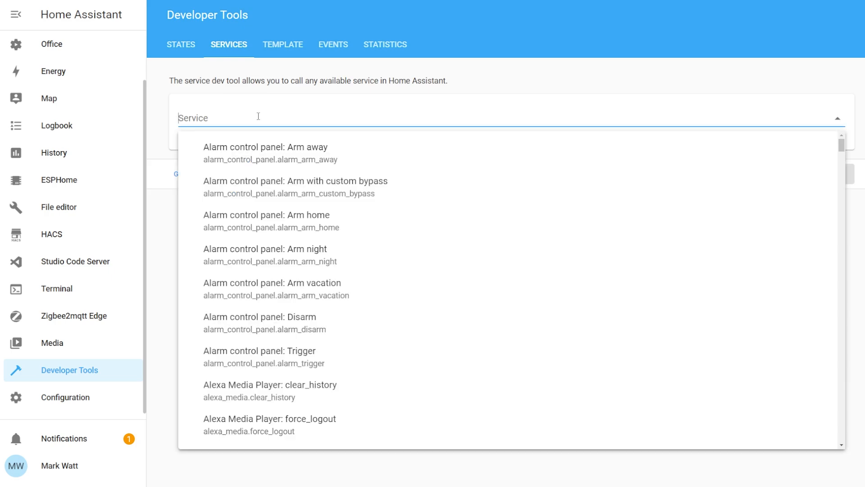
{"action": "type", "text": "cast"}
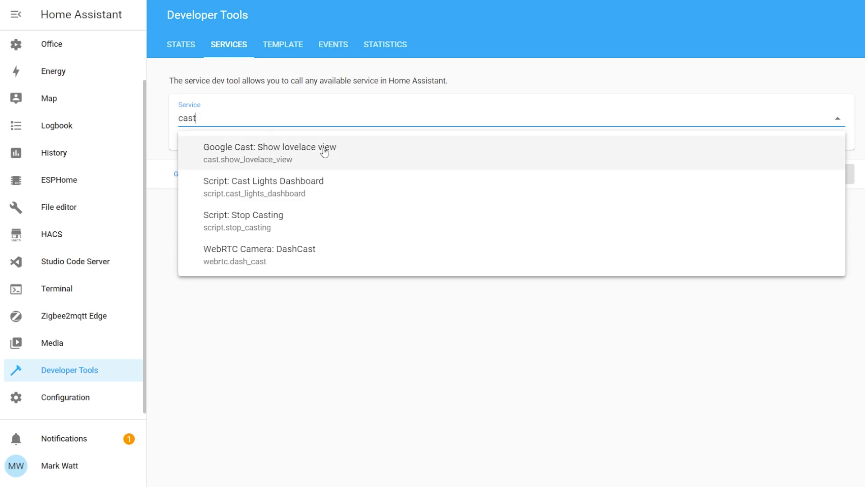
{"action": "left_click", "coordinate": [342, 152]}
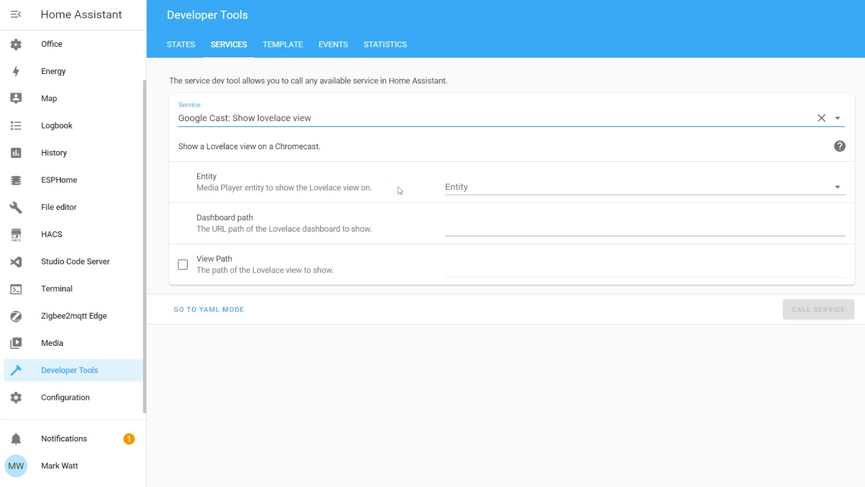
Set the service's entity to Office Display (media_player.nesthub44af) and its dashboard path to lovelace-demo
{"action": "left_click", "coordinate": [552, 187]}
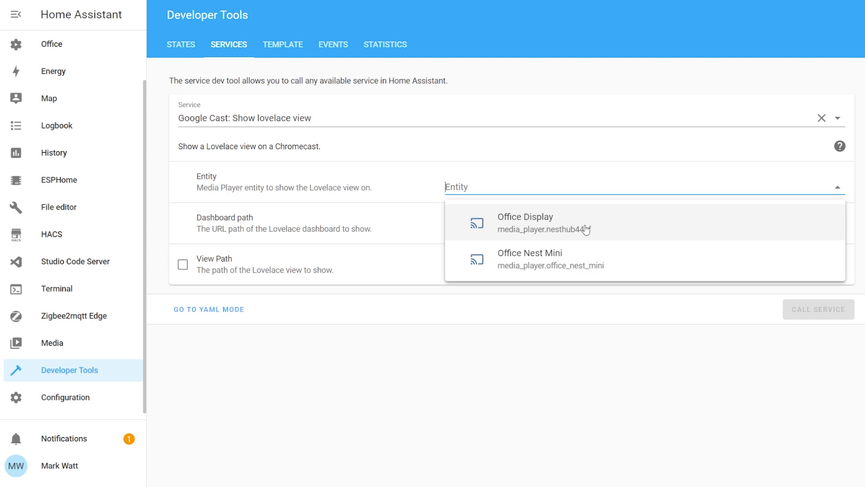
{"action": "left_click", "coordinate": [620, 218]}
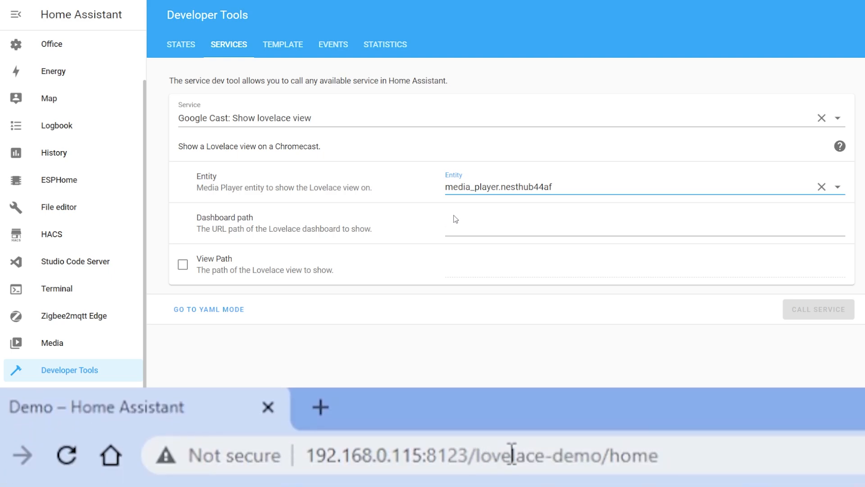
{"action": "left_click", "coordinate": [455, 219]}
{"action": "type", "text": "lovelace-demo"}
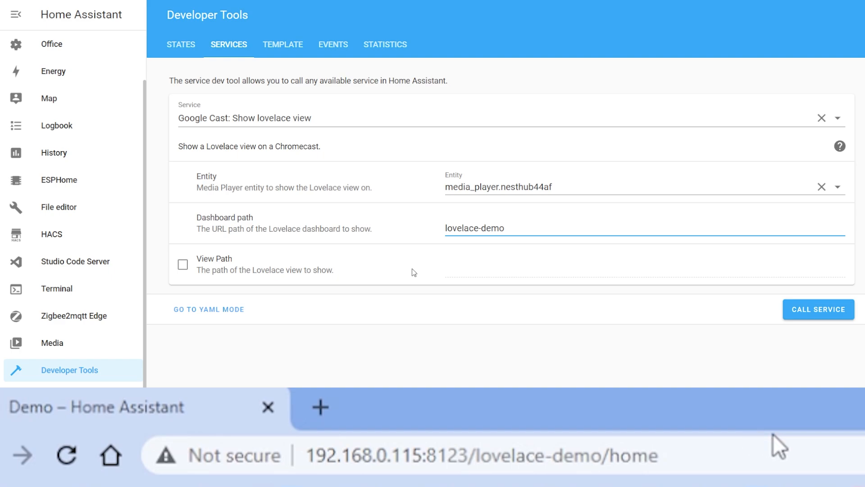
Enable the view path, set it to home, and call the service to cast the dashboard
{"action": "left_click", "coordinate": [183, 265]}
{"action": "left_click", "coordinate": [469, 264]}
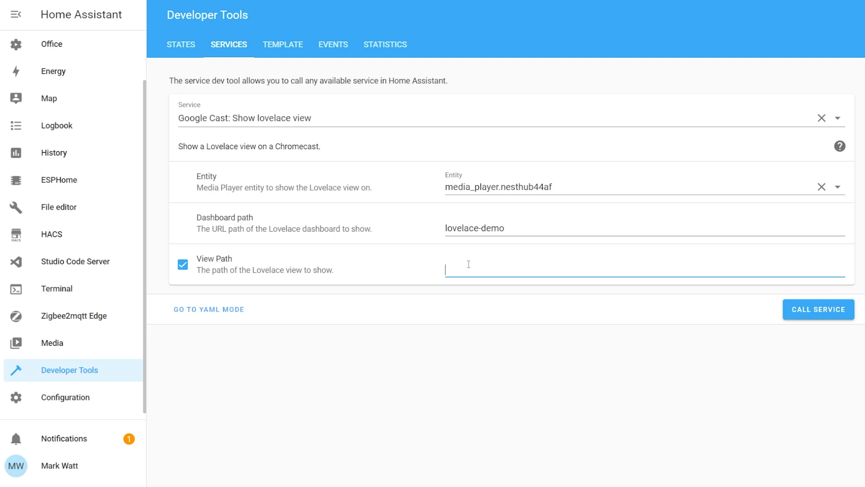
{"action": "type", "text": "home"}
{"action": "left_click", "coordinate": [801, 312]}
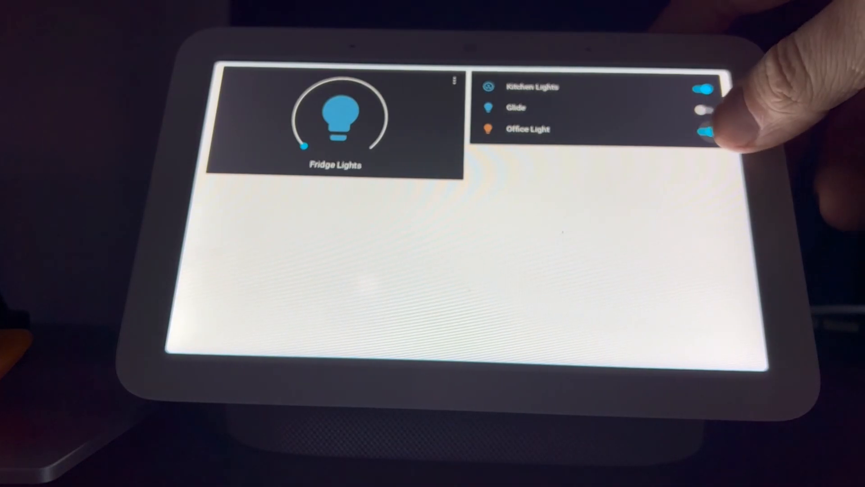
{"action": "left_click", "coordinate": [704, 131]}
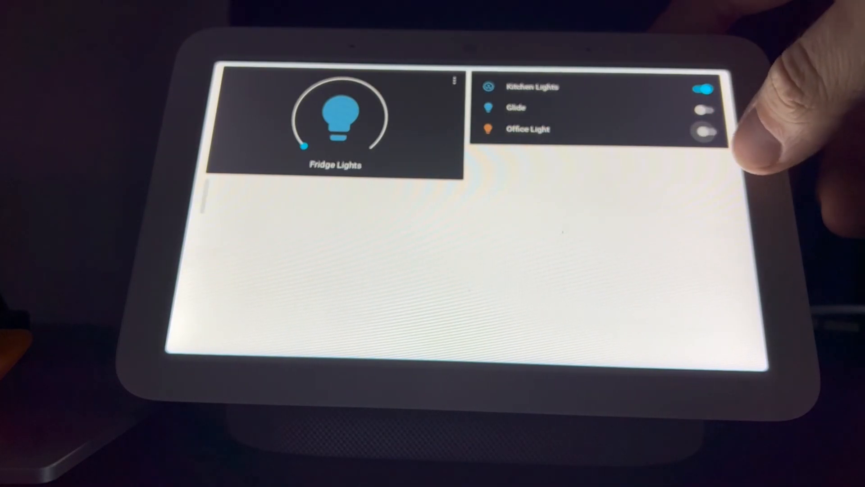
{"action": "left_click", "coordinate": [704, 110]}
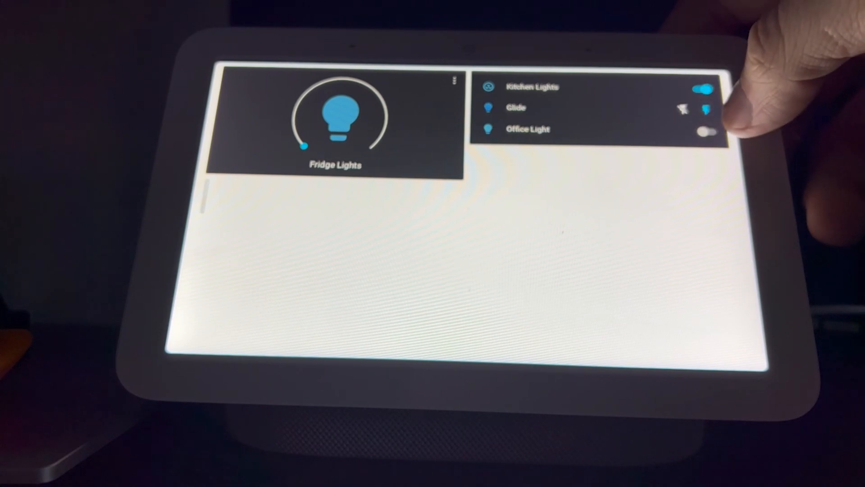
{"action": "left_click", "coordinate": [706, 131]}
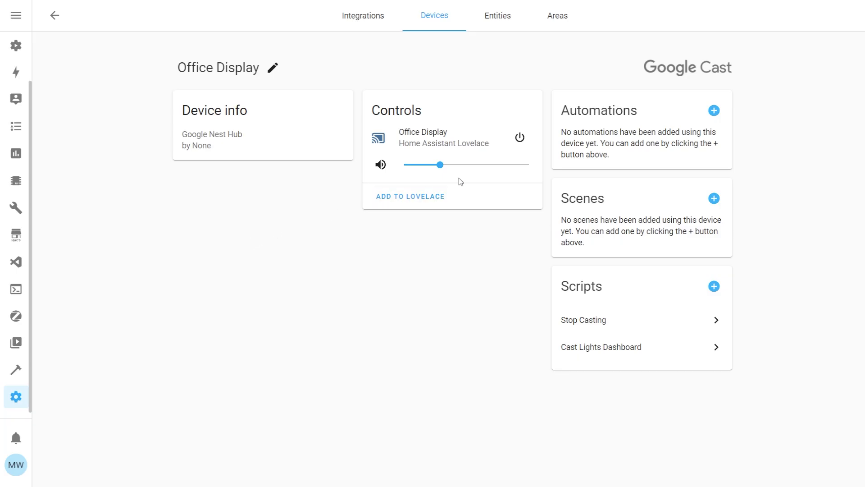
Power off the Office Display from its device page and call the "Media player: Turn off" service with Office Display as target
{"action": "left_click", "coordinate": [519, 139]}
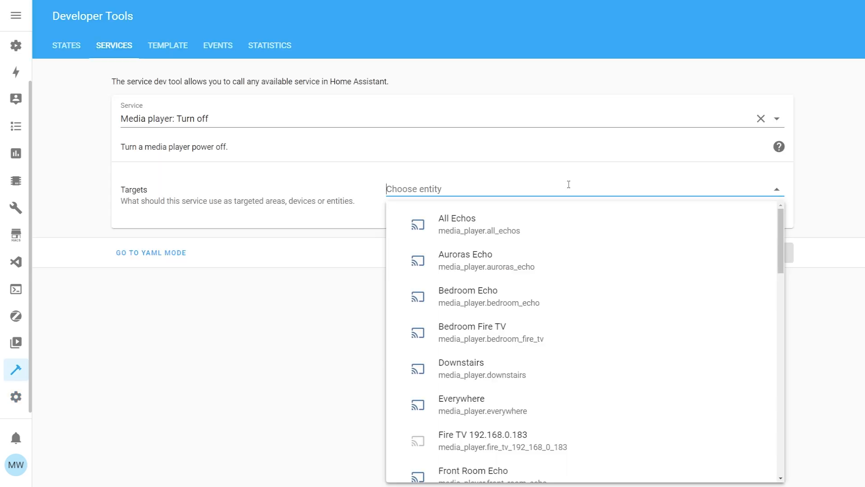
{"action": "type", "text": "disp"}
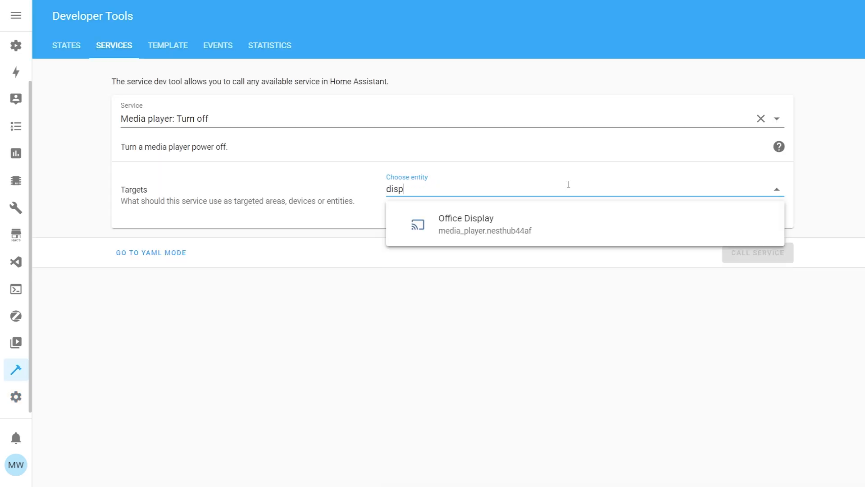
{"action": "left_click", "coordinate": [535, 221]}
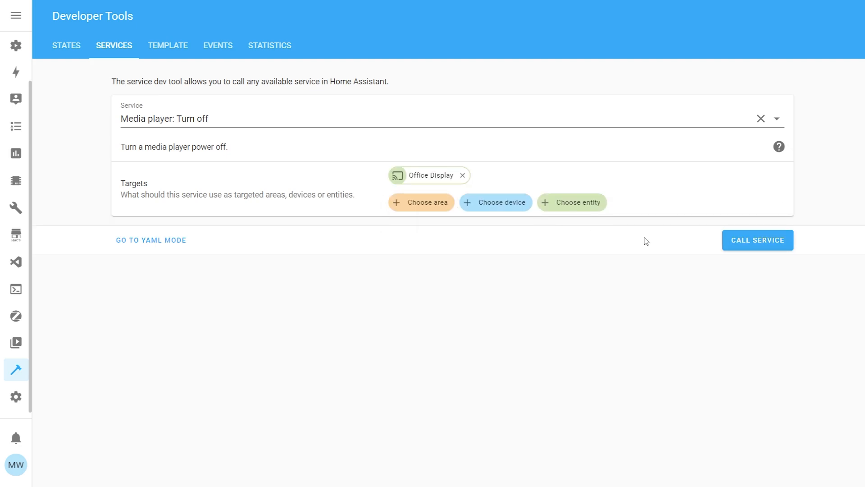
{"action": "left_click", "coordinate": [757, 246]}
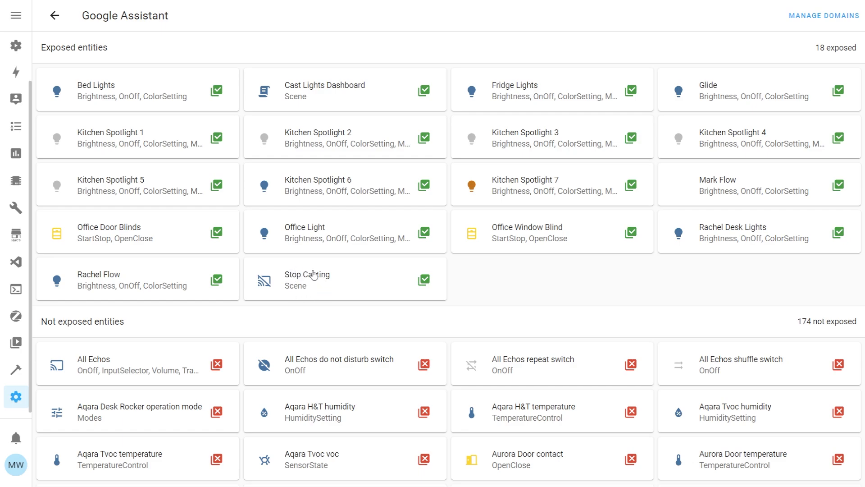
Open the Stop Casting script from the entities exposed to Google Assistant and examine its action sequence
{"action": "left_click", "coordinate": [288, 291]}
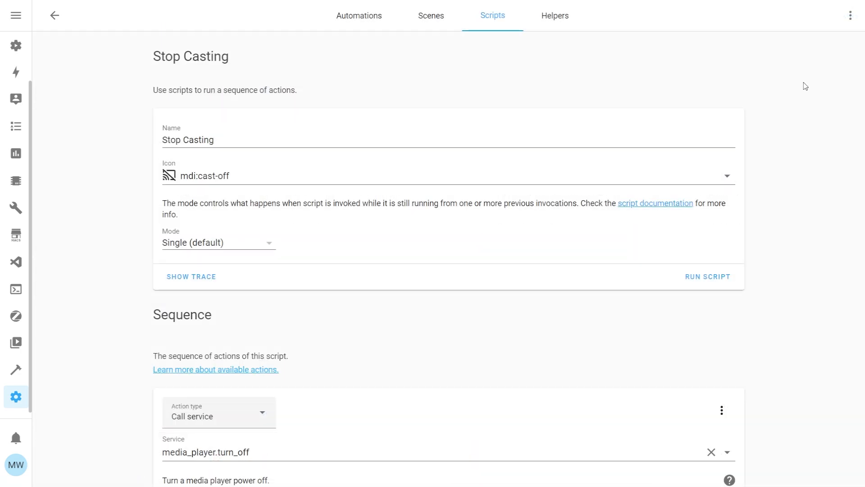
{"action": "scroll", "coordinate": [449, 262], "scroll_direction": "down", "scroll_amount": 3}
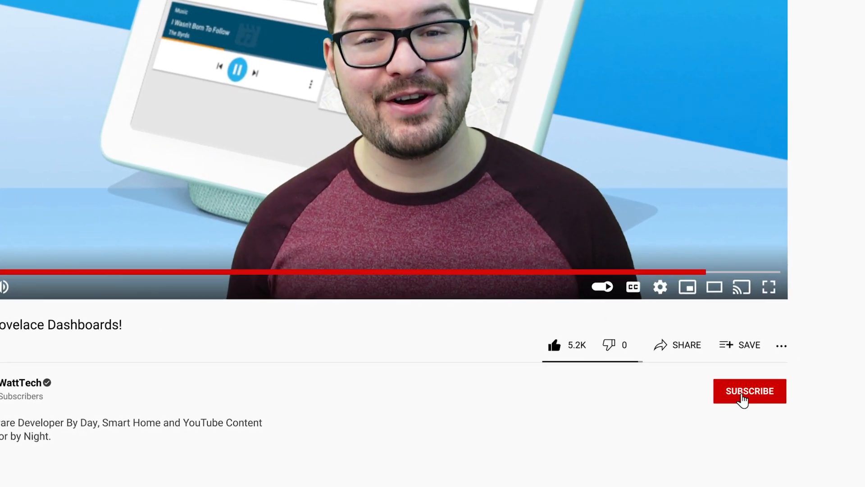
{"action": "left_click", "coordinate": [742, 396]}
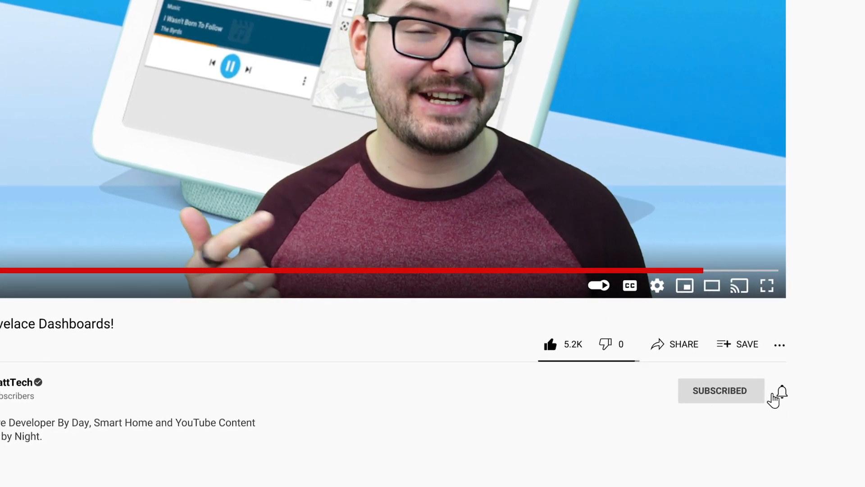
{"action": "left_click", "coordinate": [780, 393]}
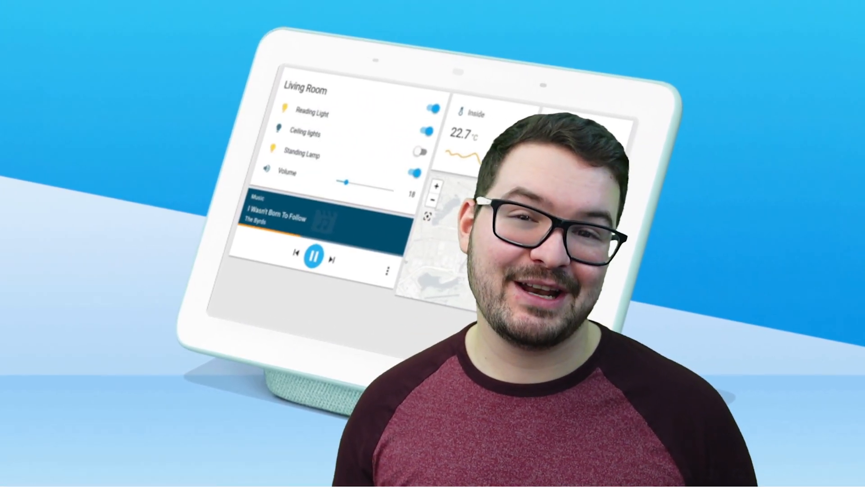